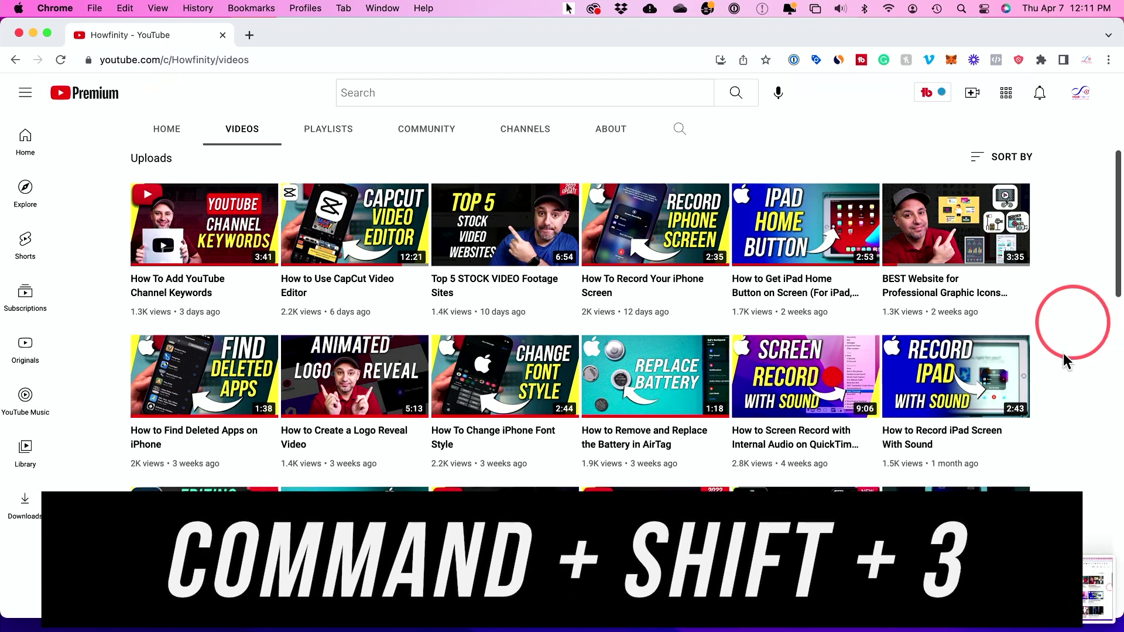
Step: Capture the entire screen showing the Howfinity YouTube Videos page with Command+Shift+3
key("super+shift+3")
Step: Open the full-screen capture in Markup, try the Sketch, Draw and Shapes tools, then close it
left_click(1048, 589)
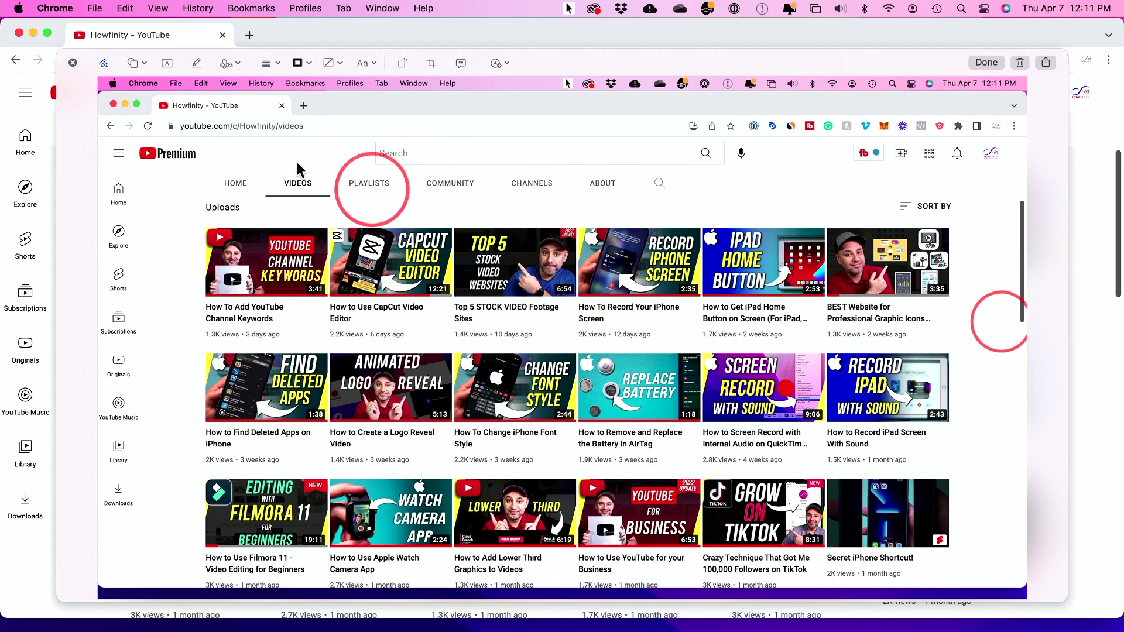
left_click(103, 64)
left_click(195, 64)
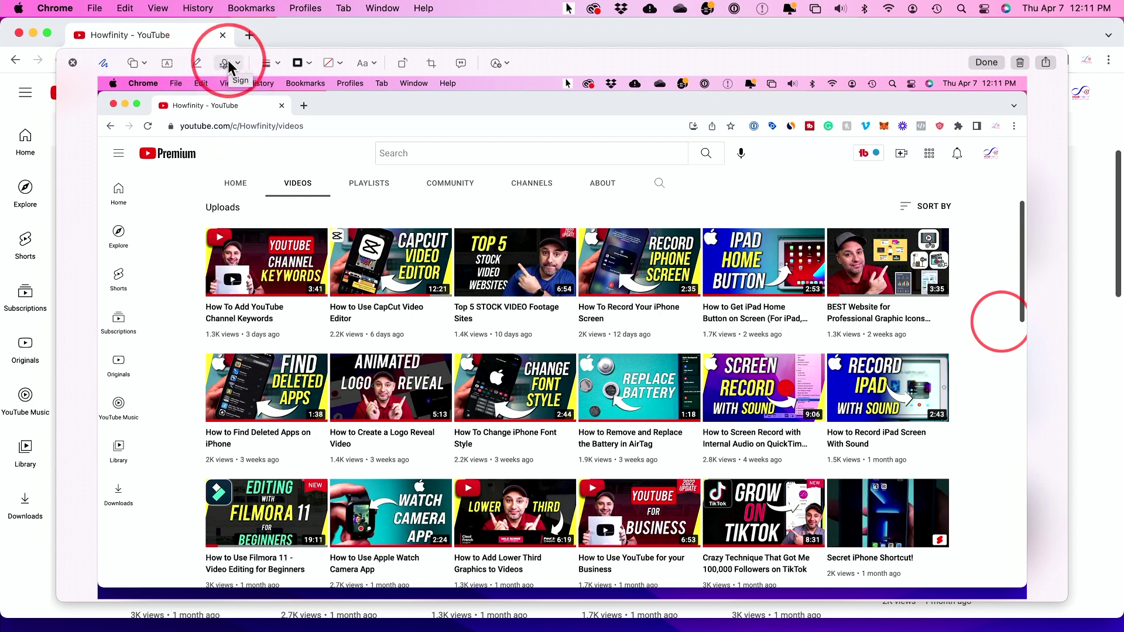
left_click(135, 64)
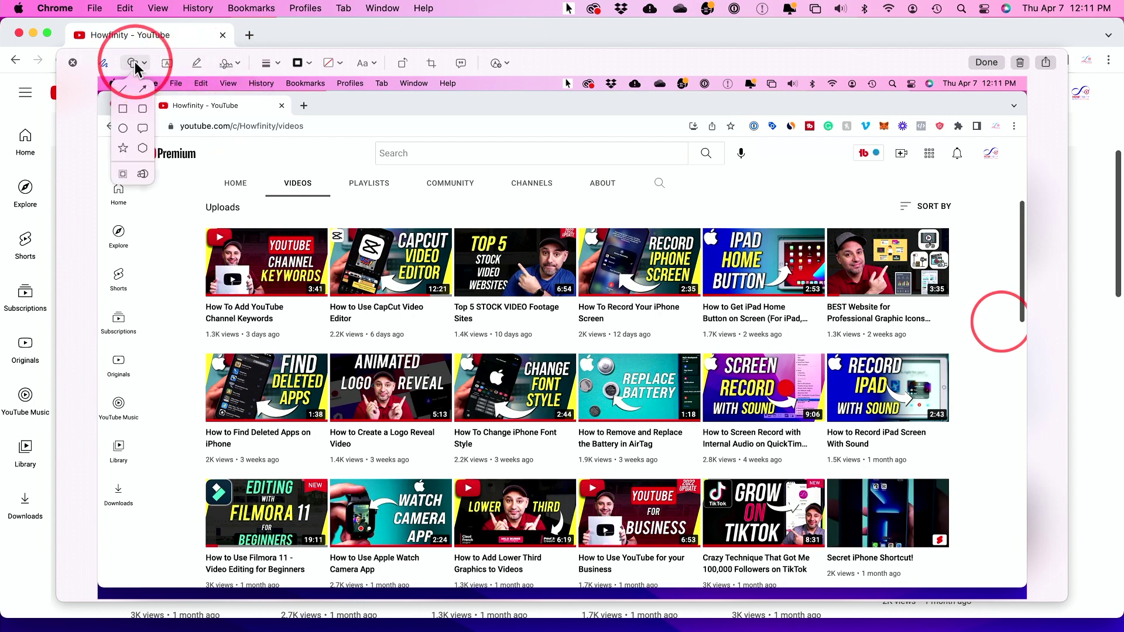
left_click(132, 63)
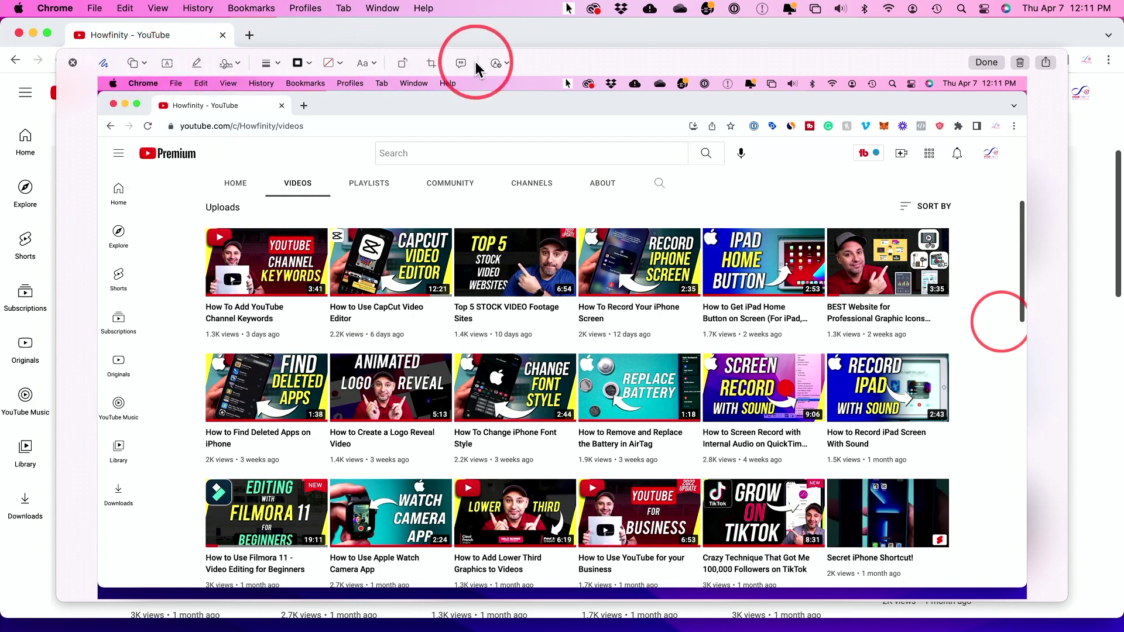
left_click(72, 63)
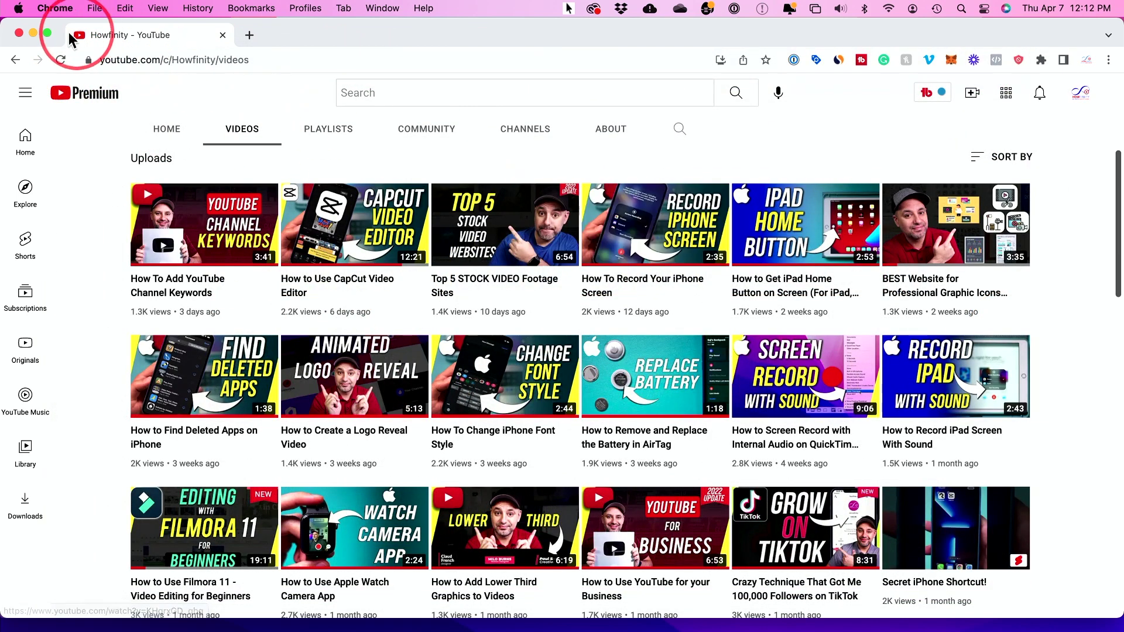
Step: Minimize Chrome and Quick Look 'Screen Shot 2022-04-07 at 12.11.44 PM' from the desktop Screen Shots stack
left_click(32, 33)
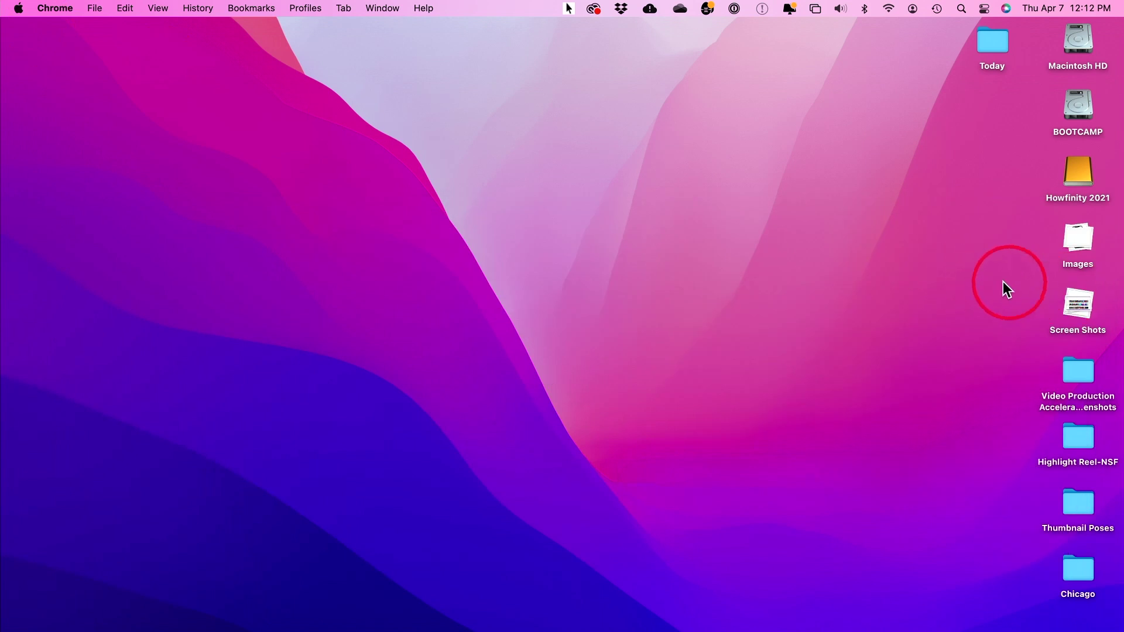
left_click(1078, 307)
left_click(1079, 375)
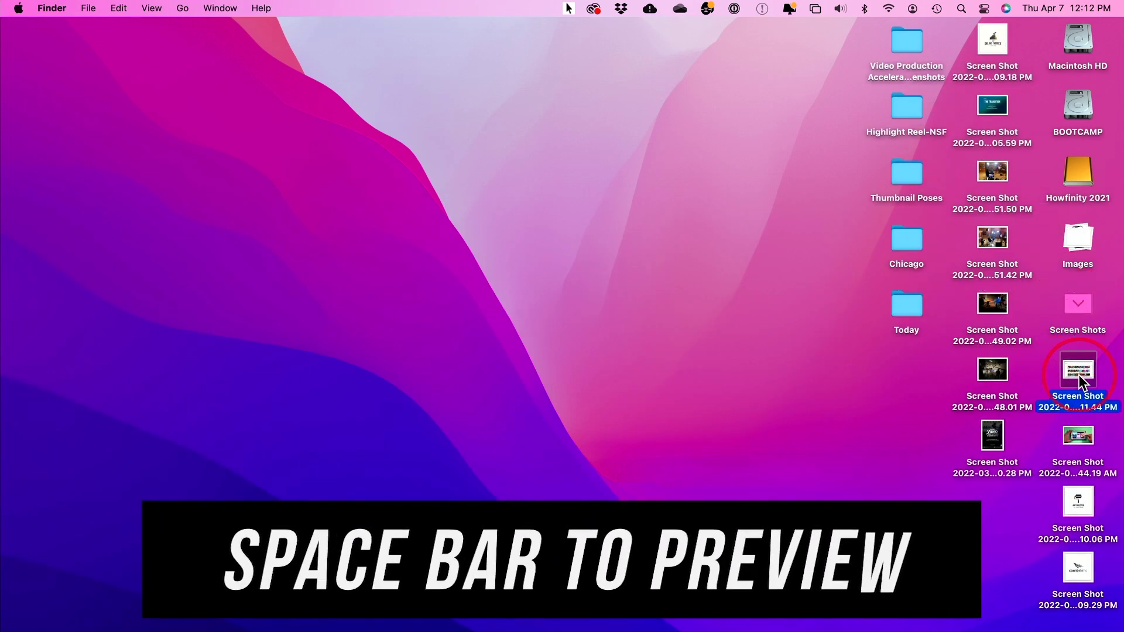
key("space")
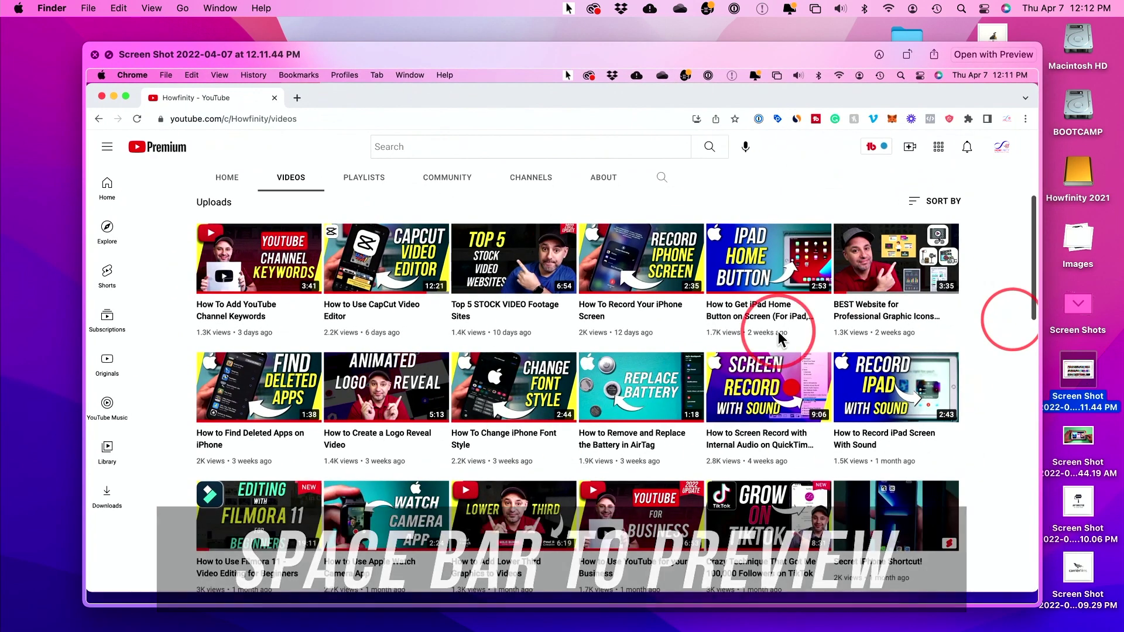
key("space")
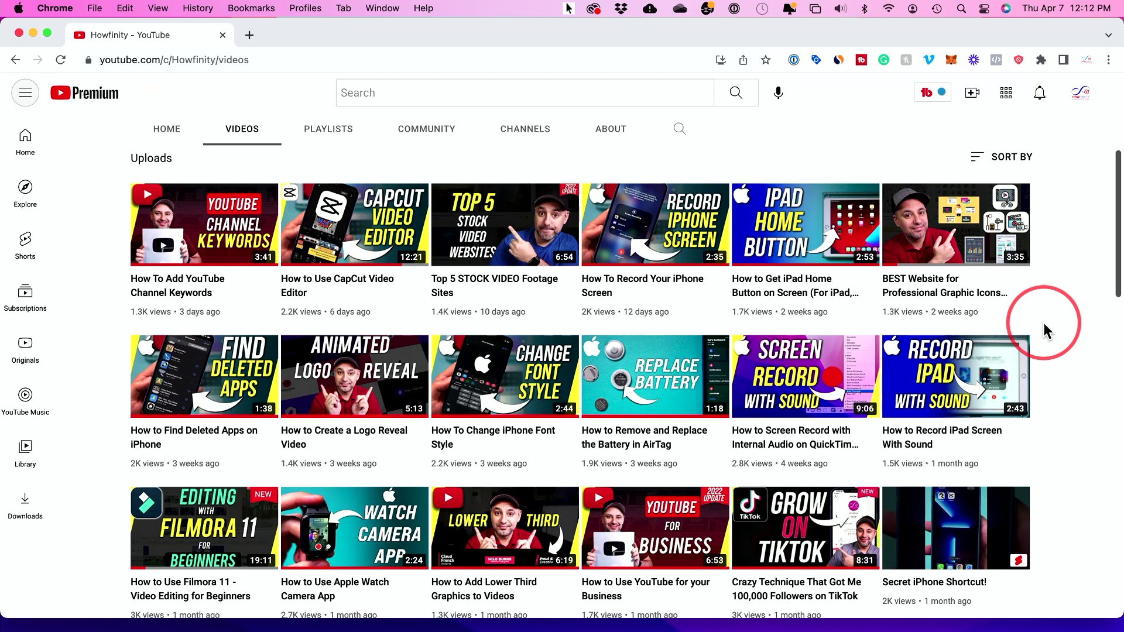
Step: Screenshot just the 'How To Add YouTube Channel Keywords' video card, view it in Markup, and close it
key("super+shift+4")
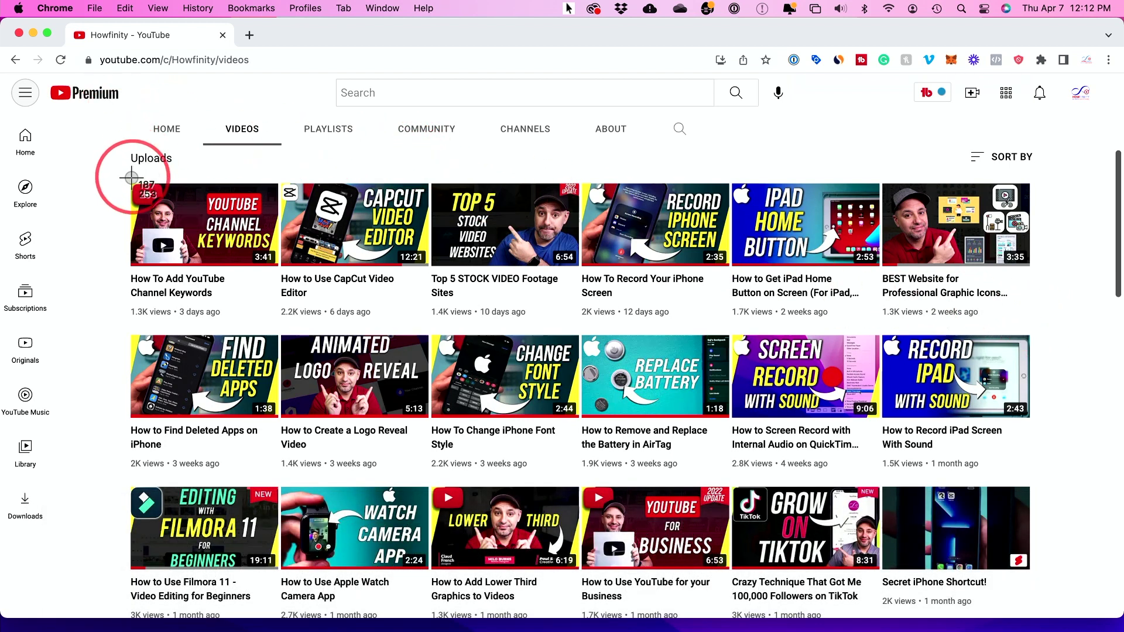
left_click_drag(122, 178, 278, 301)
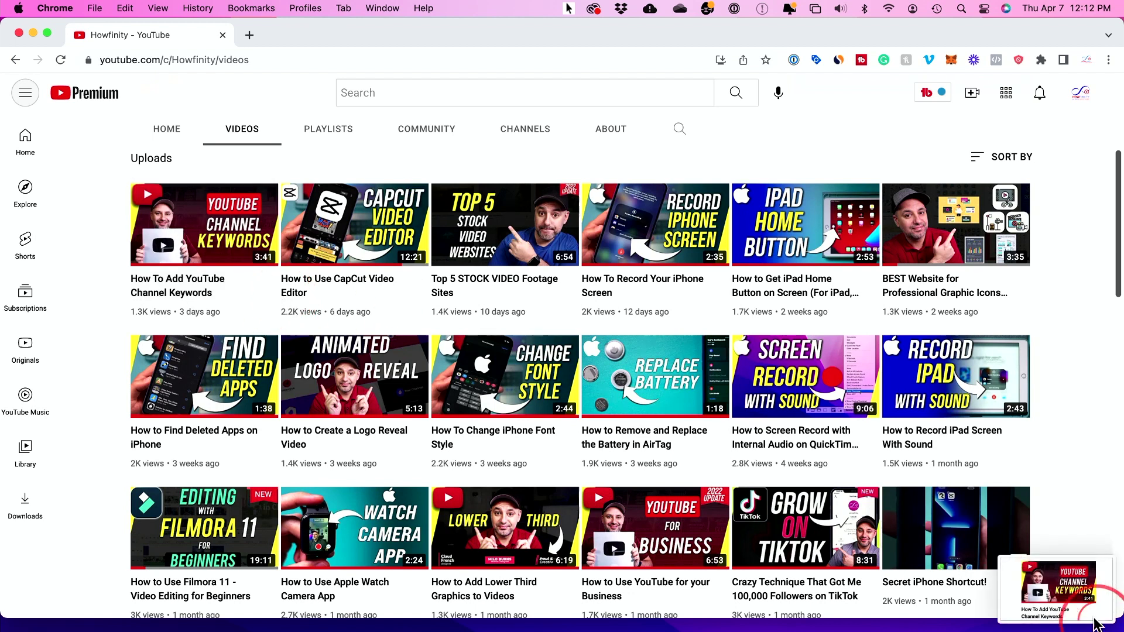
left_click(1071, 597)
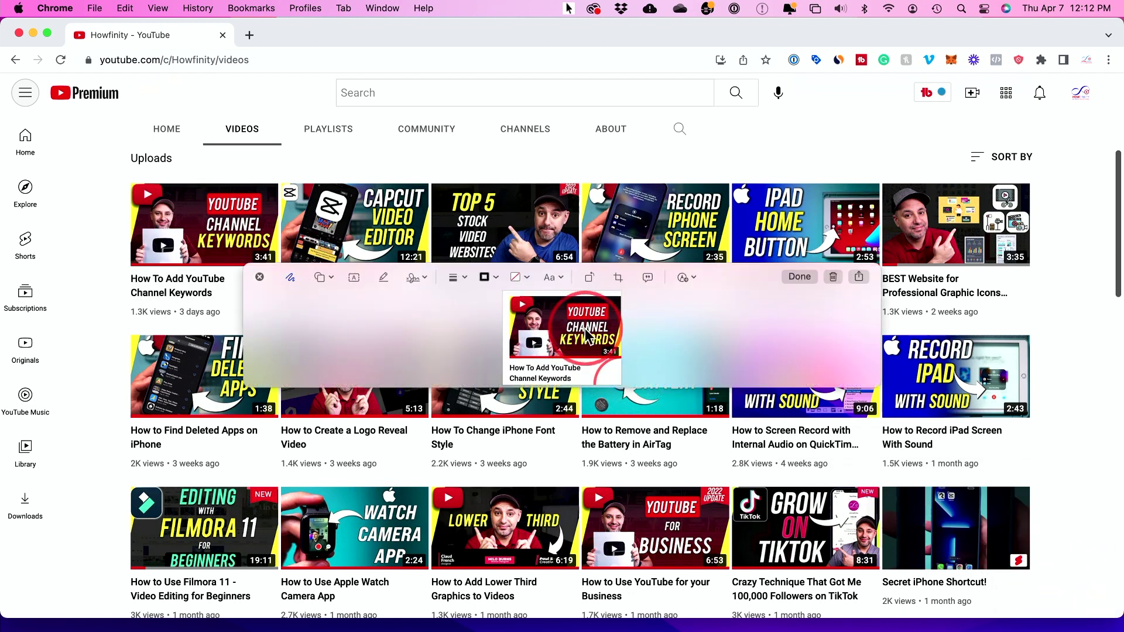
left_click(378, 279)
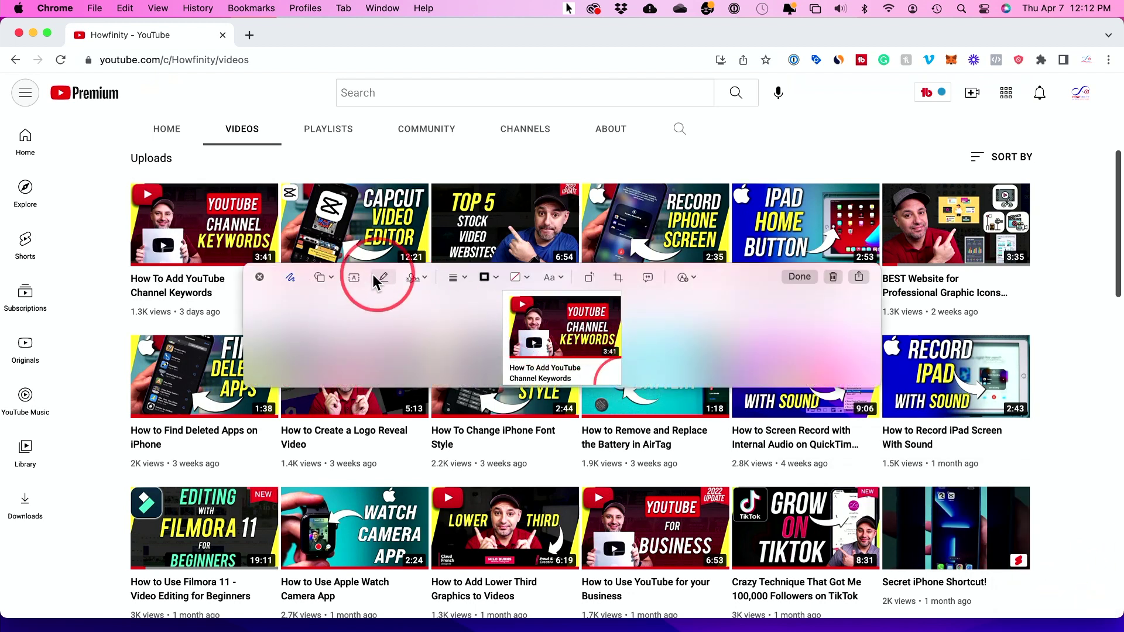
left_click(260, 277)
key("super+Tab")
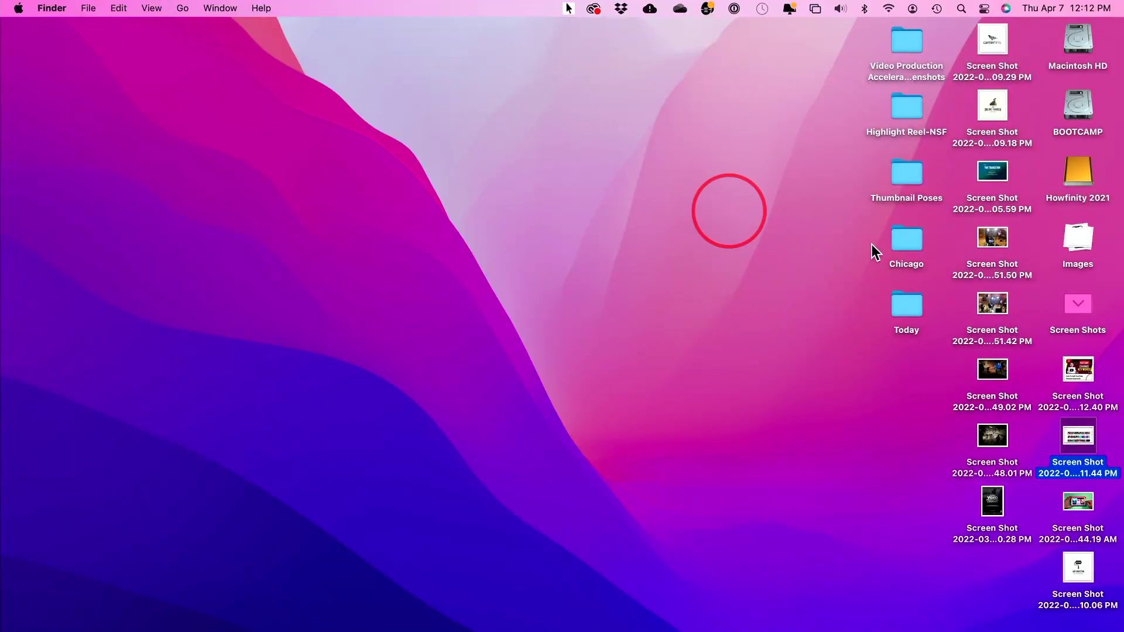
Step: Quick Look the new 12.40 PM video-card screenshot in the desktop Screen Shots stack
left_click(1074, 299)
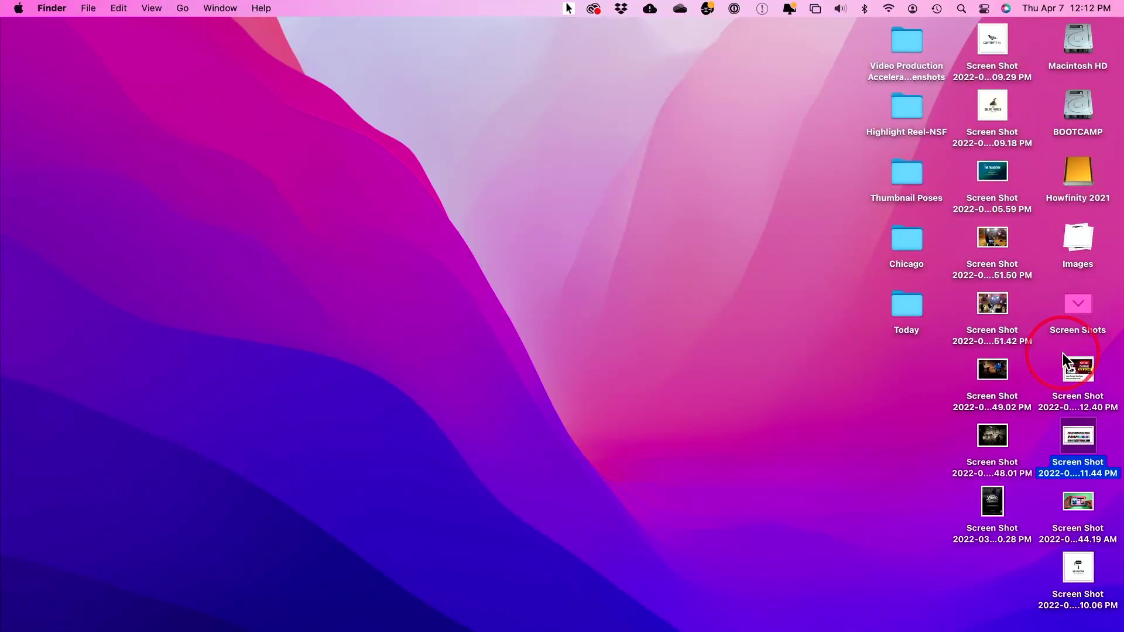
left_click(1077, 368)
key("space")
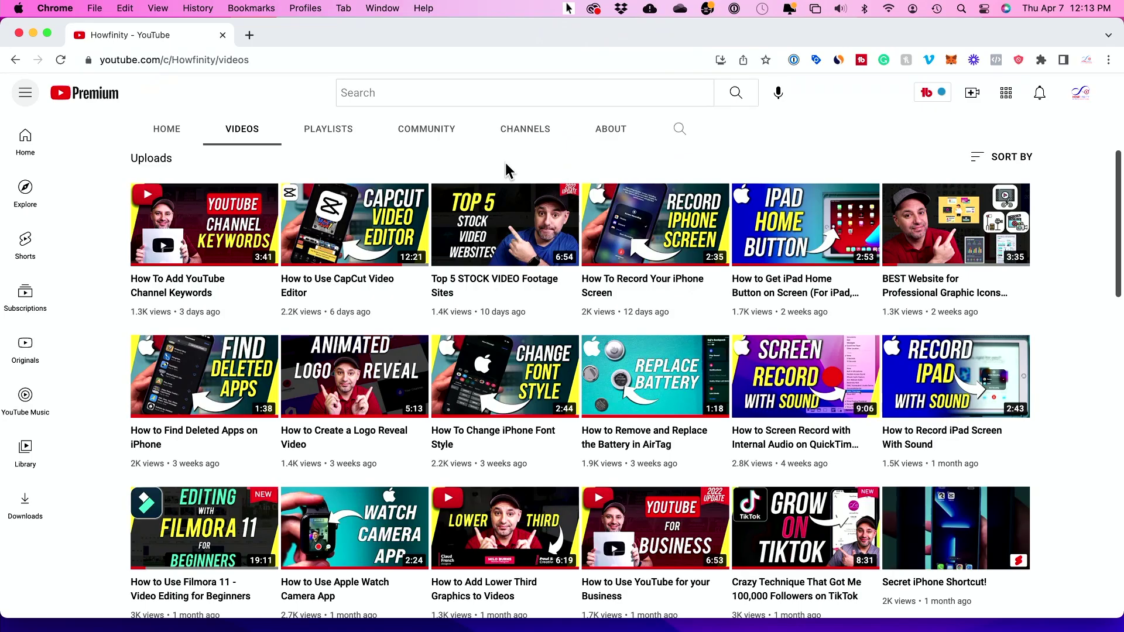
Step: Take a window screenshot of Chrome using Command+Shift+4 then Space, and review it in Markup
key("super+shift+4")
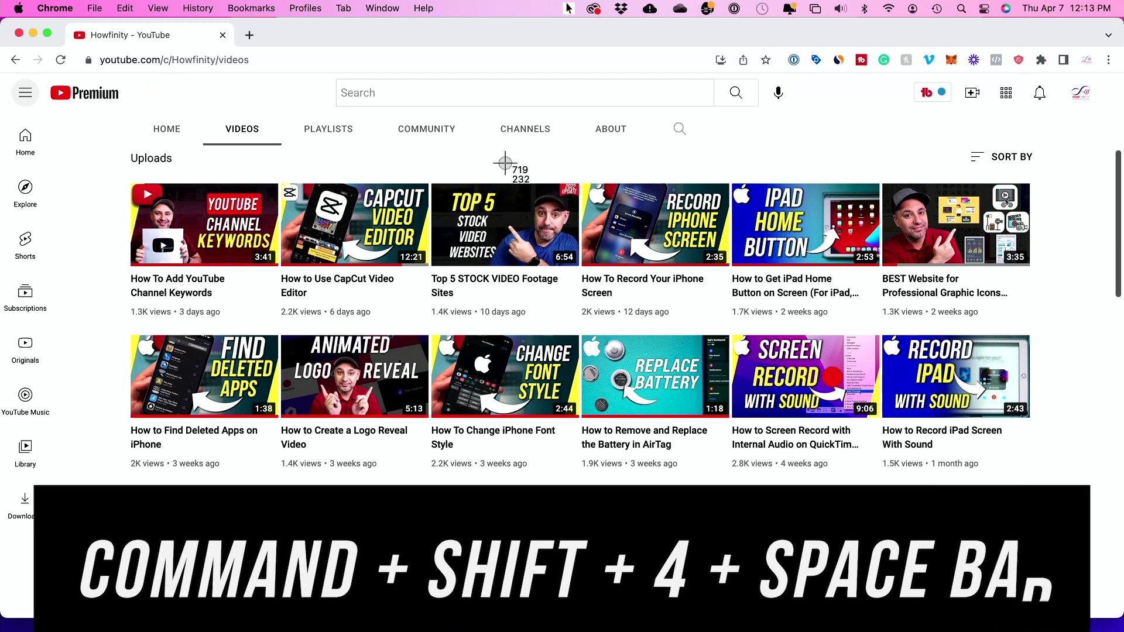
key("space")
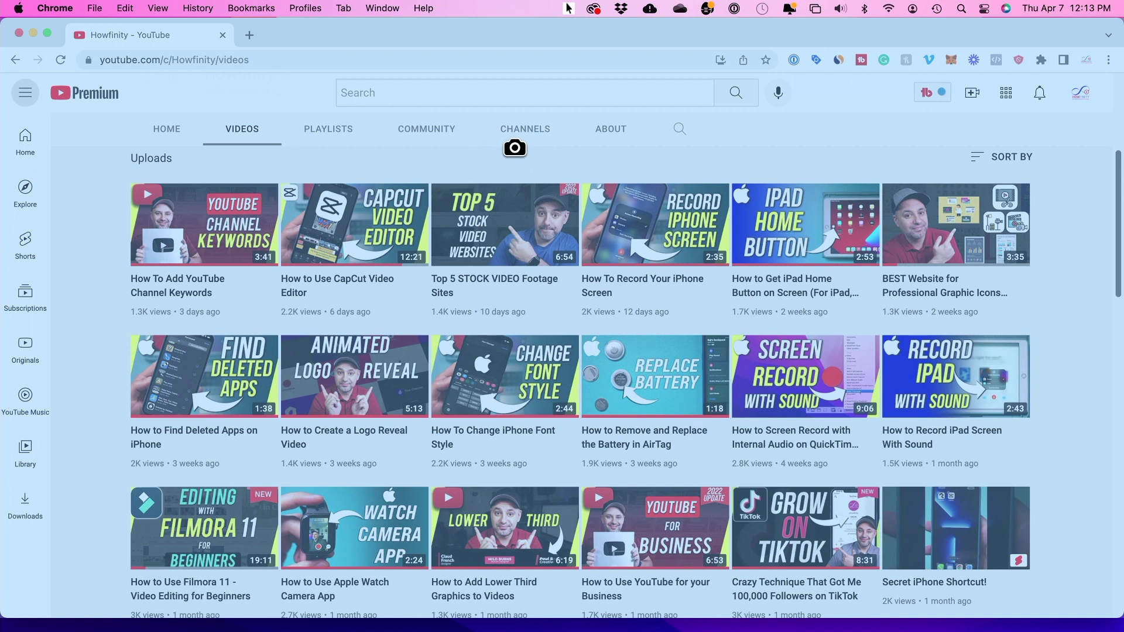
left_click(531, 151)
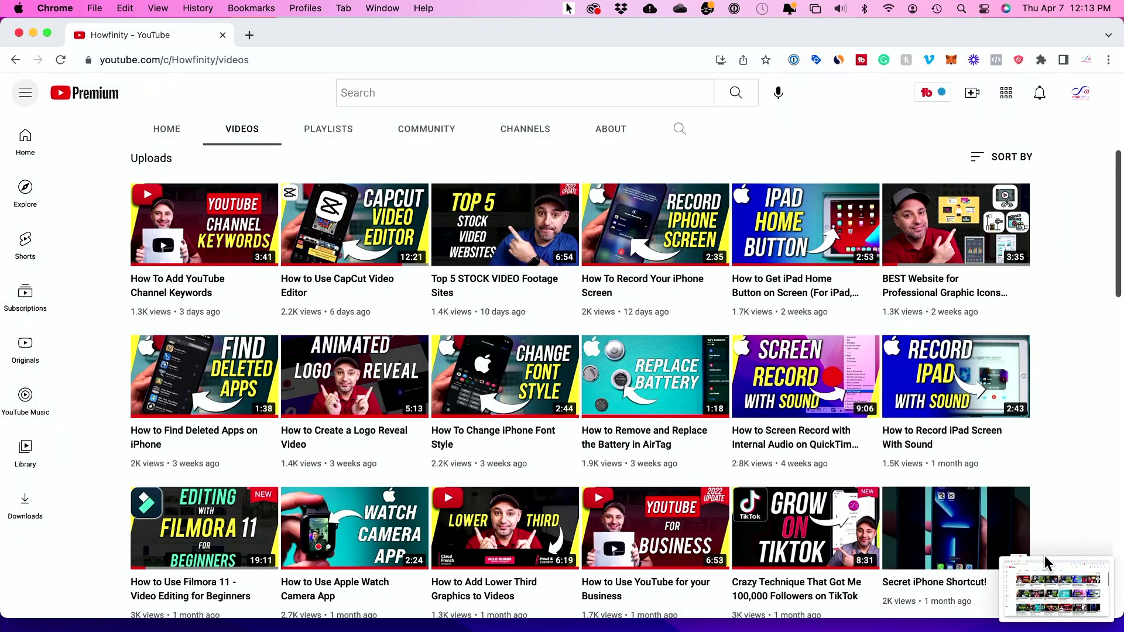
left_click(1047, 574)
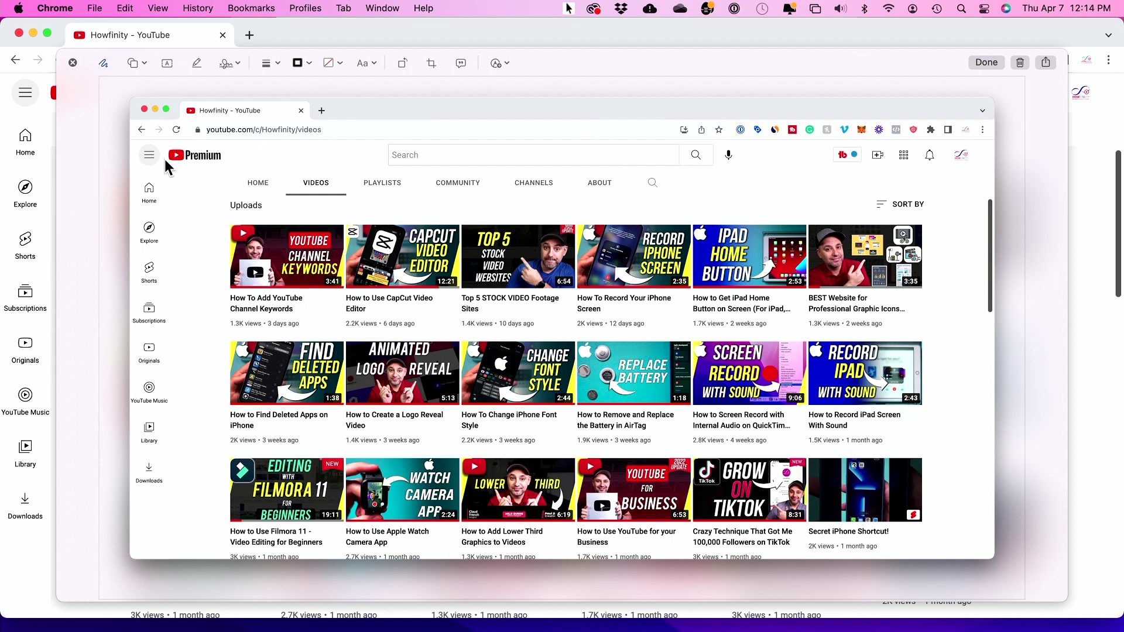
left_click(72, 63)
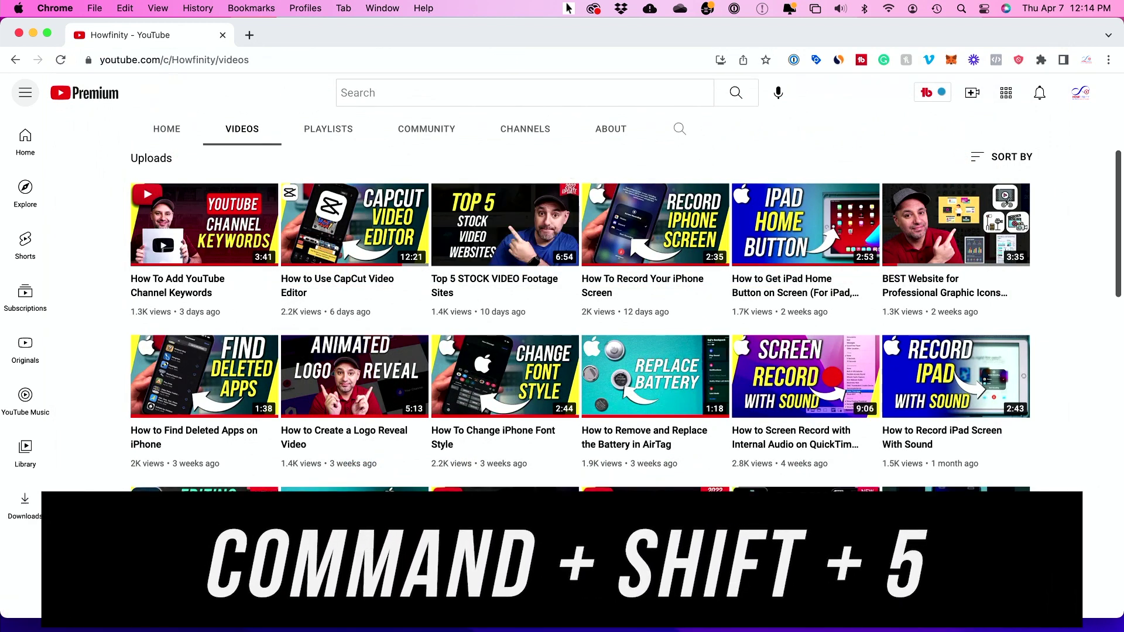
Step: Bring up the Command+Shift+5 toolbar and place the selection box over the top-right Today folder
key("super+shift+5")
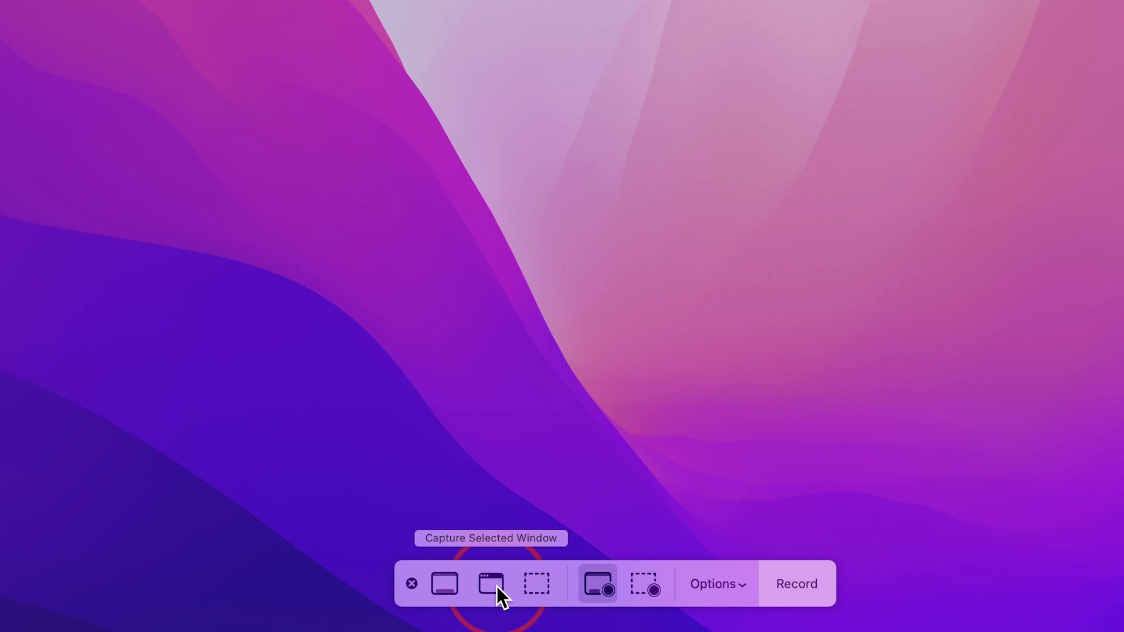
left_click(537, 588)
left_click_drag(122, 173, 752, 151)
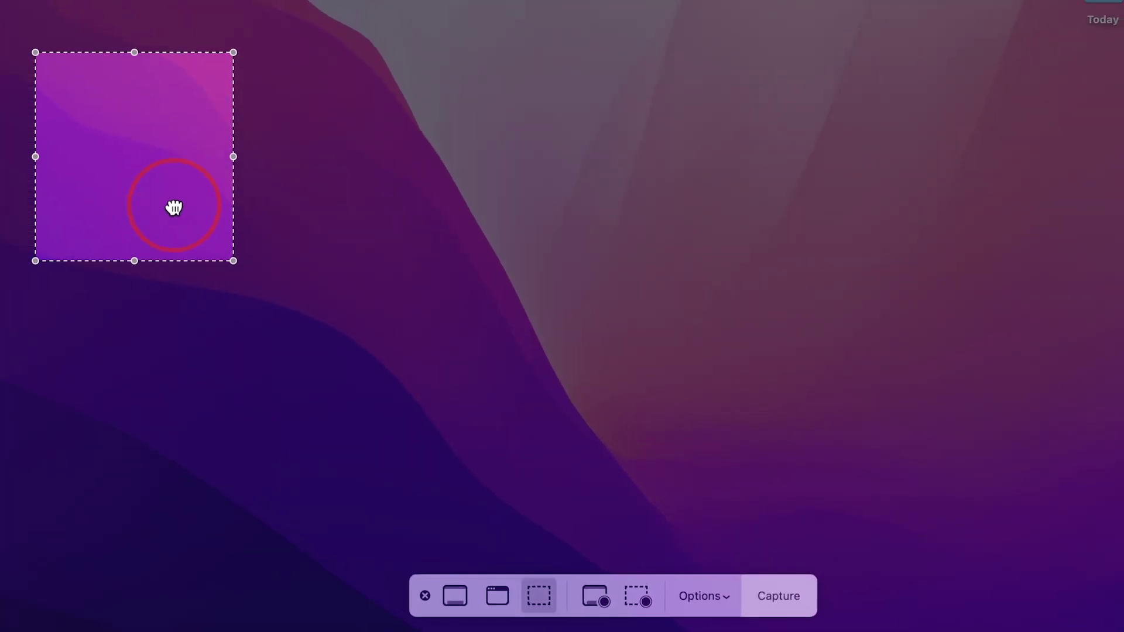
left_click_drag(732, 220, 1119, 96)
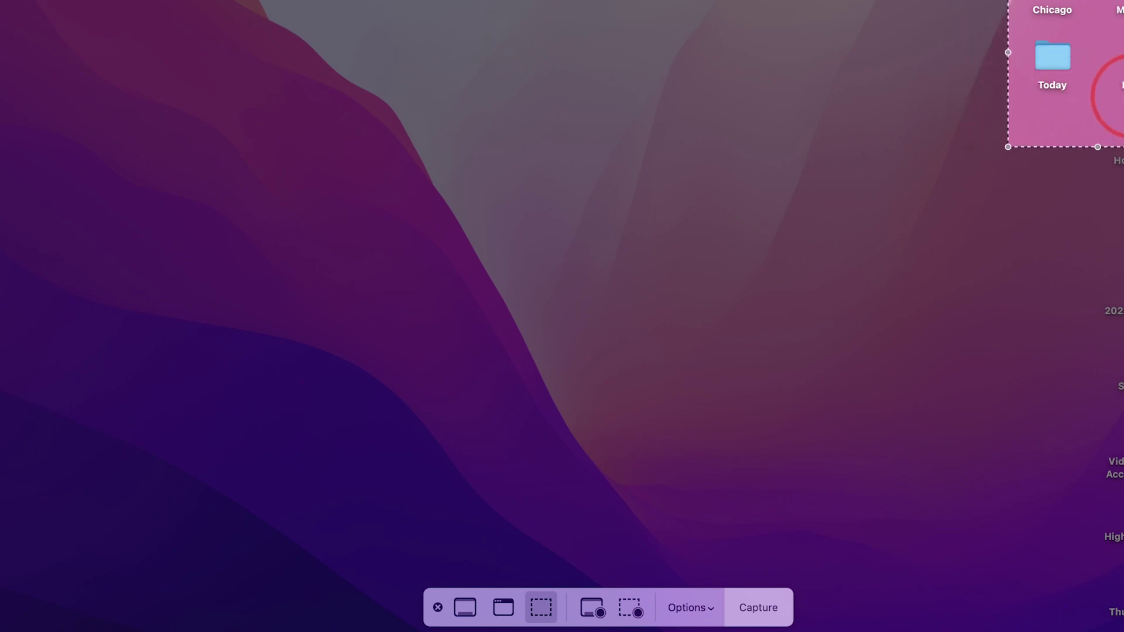
mouse_move(1090, 142)
left_mouse_down()
mouse_move(1096, 173)
mouse_move(1097, 143)
left_mouse_up()
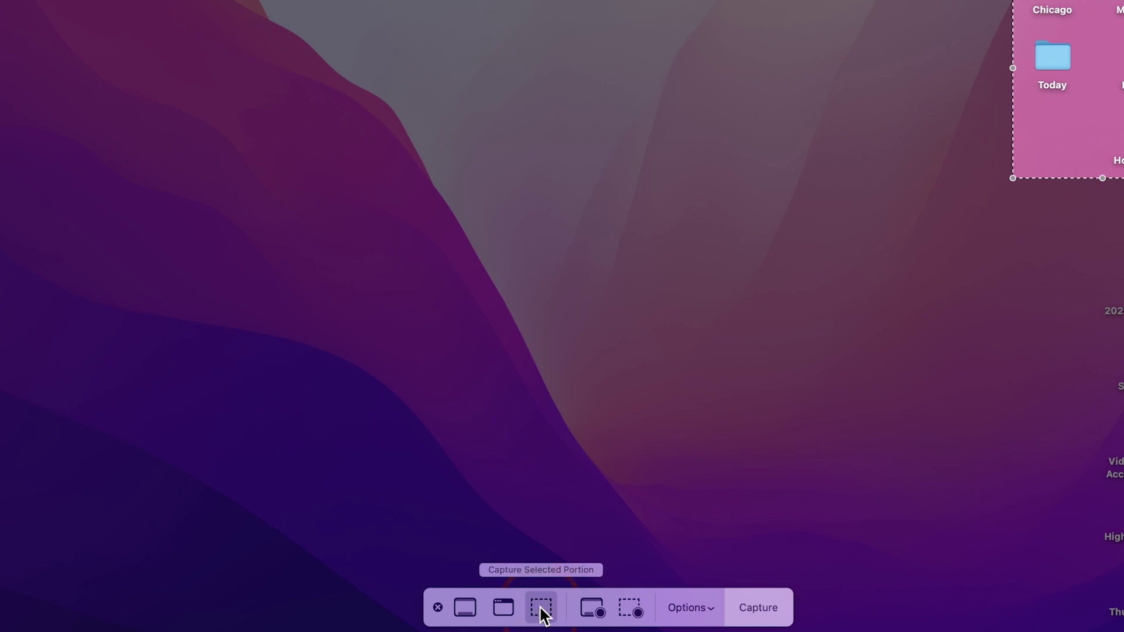
Step: Try the window and entire-screen modes, then settle on Record Selected Portion
left_click(505, 609)
left_click(538, 611)
left_click(592, 608)
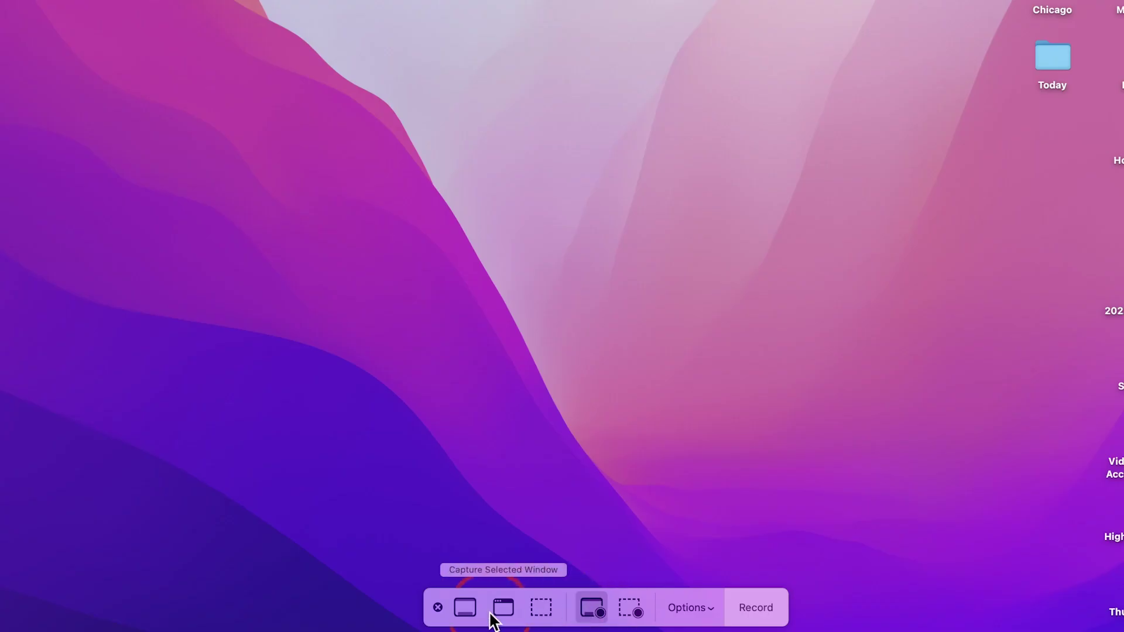
left_click(630, 609)
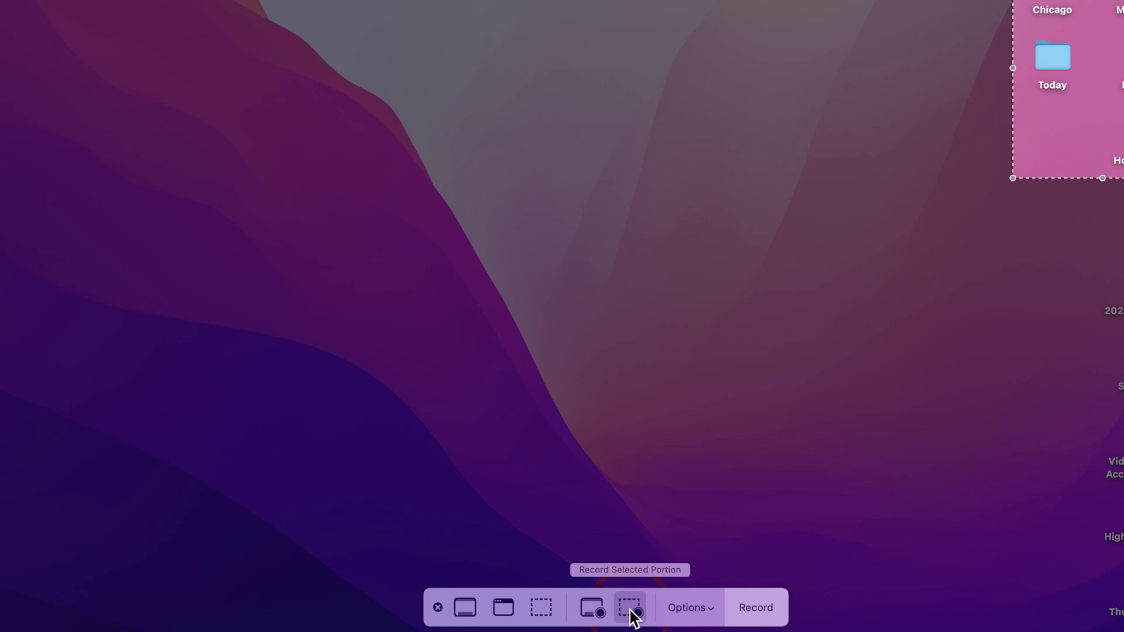
Step: Keep Save to Desktop checked in the capture Options menu
left_click(691, 609)
left_click(667, 610)
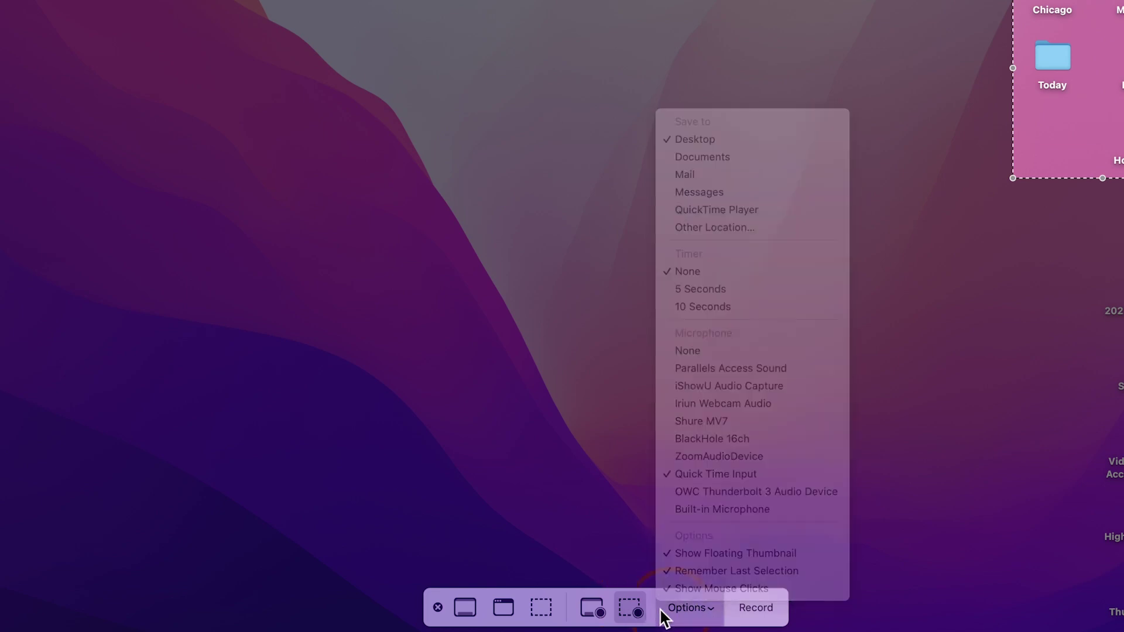
left_click(592, 608)
left_click(686, 609)
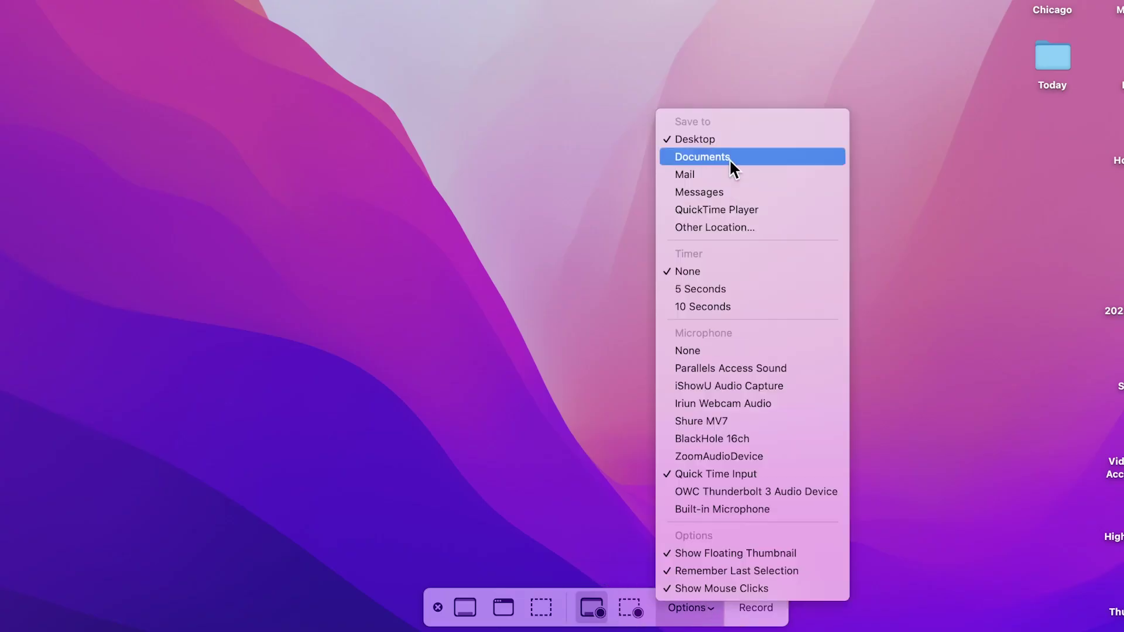
left_click(692, 139)
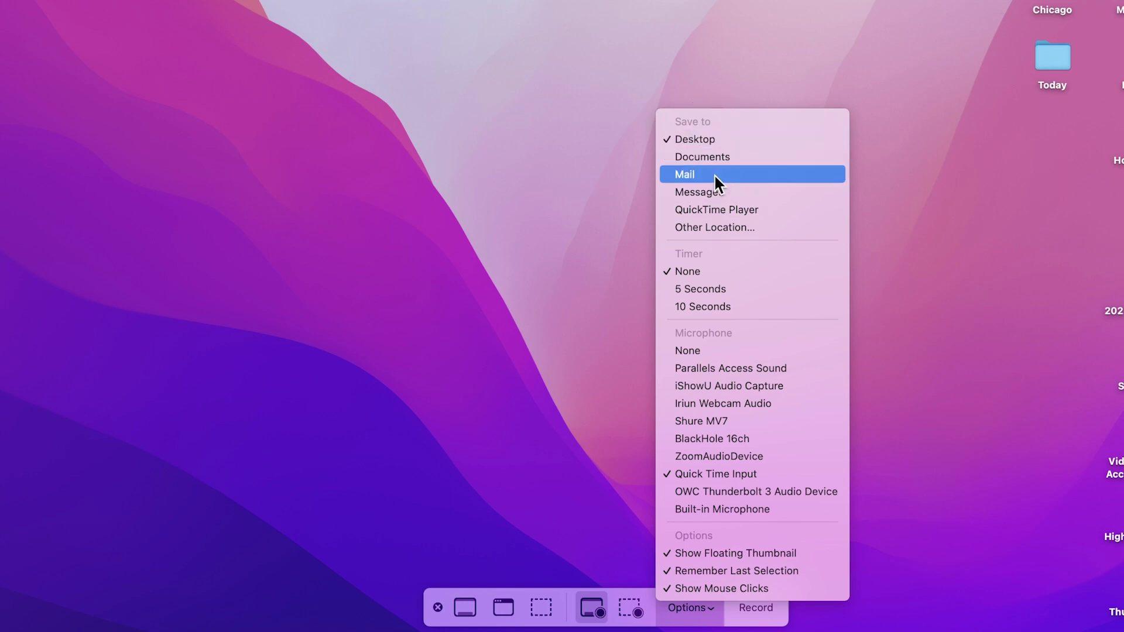
Step: Try a 5 Seconds timer, set Timer back to None, and select Capture Entire Screen
left_click(715, 289)
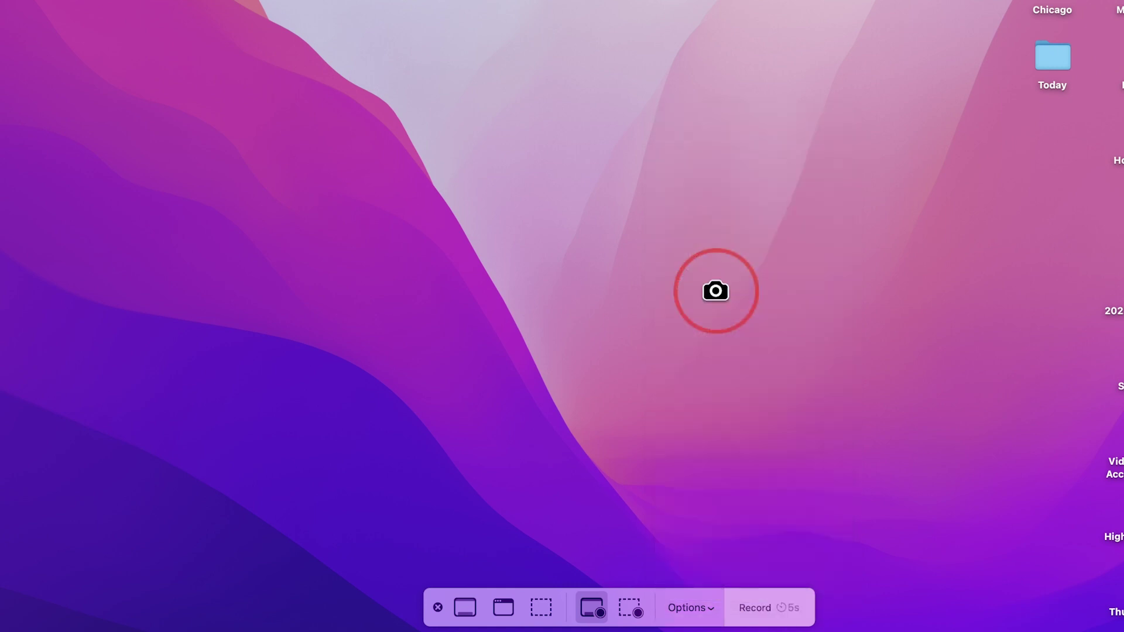
left_click(710, 607)
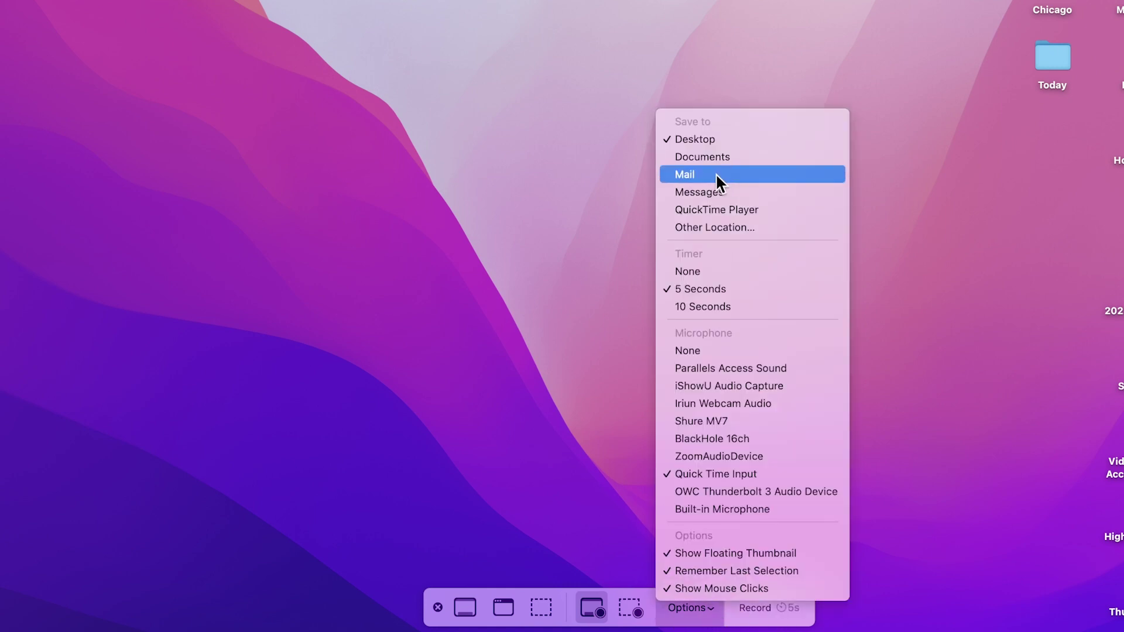
left_click(702, 270)
left_click(705, 602)
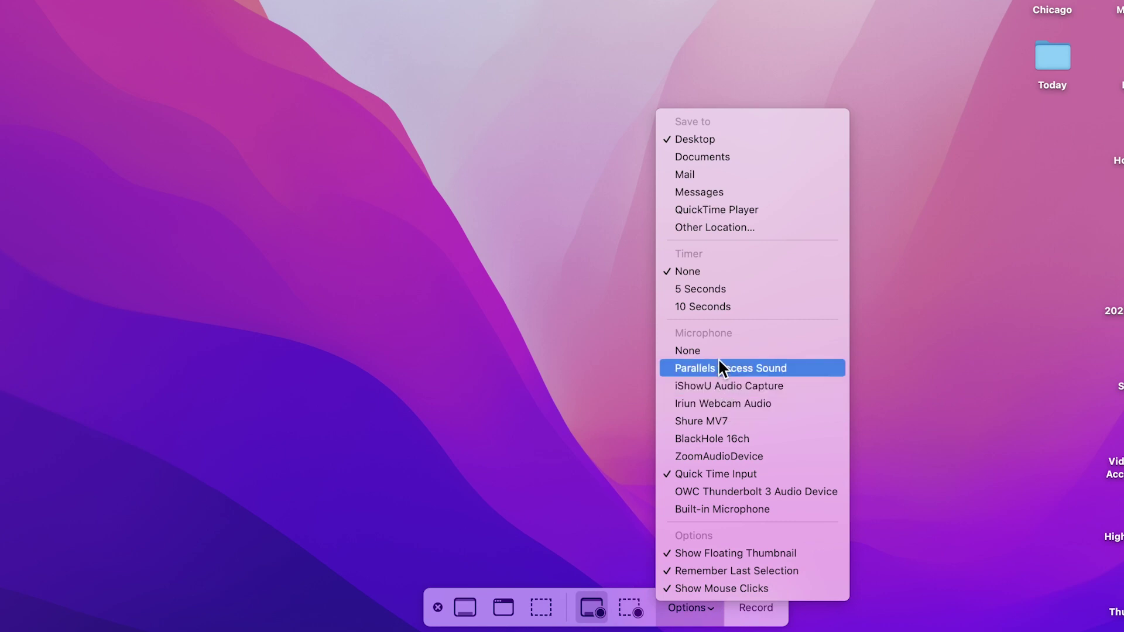
left_click(705, 603)
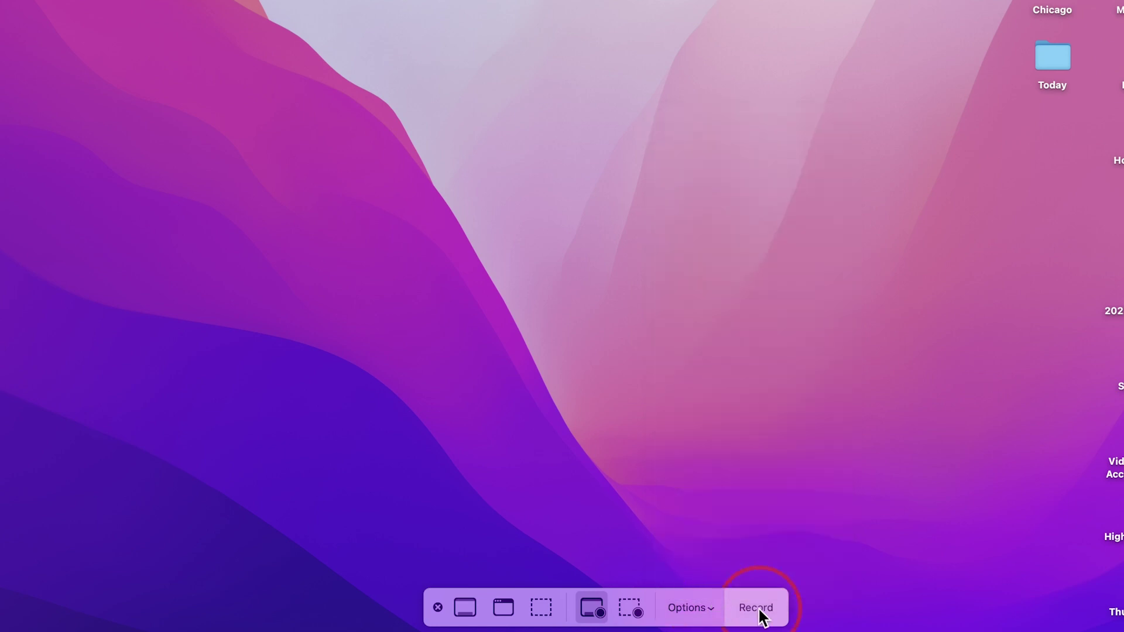
left_click(466, 608)
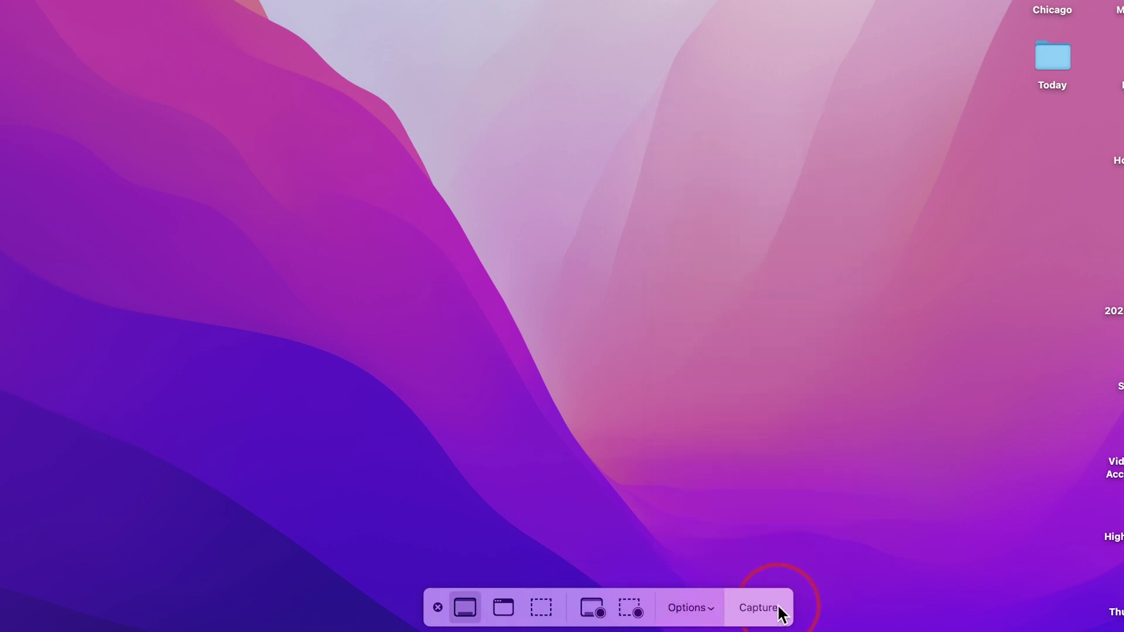
Step: Take a full-screen still, then record the entire screen briefly and stop the recording from the menu bar
left_click(767, 609)
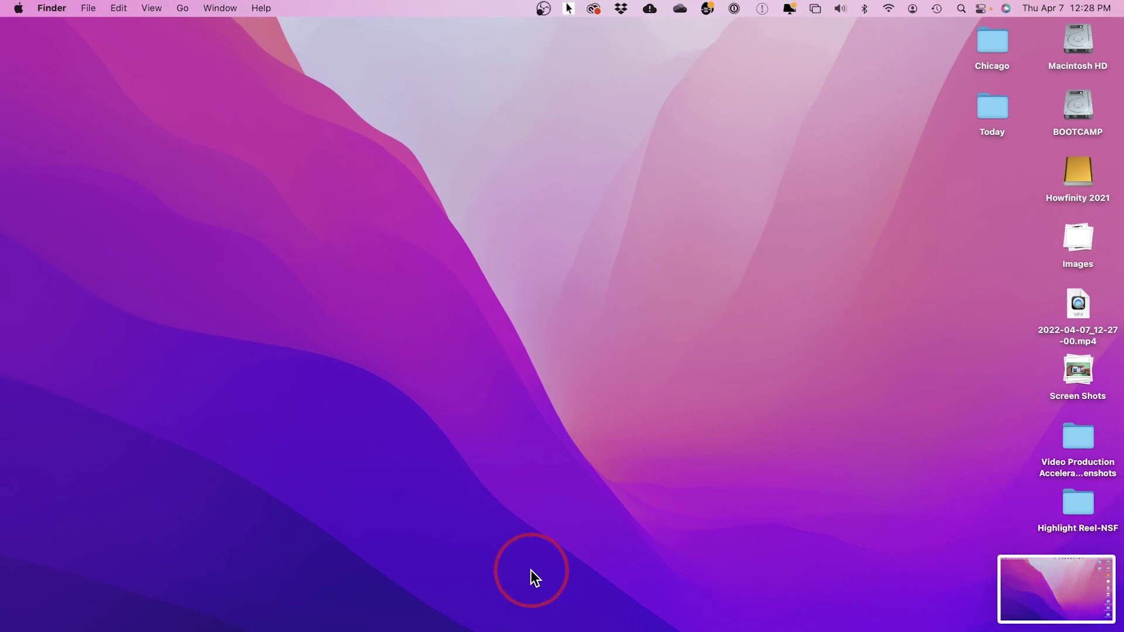
key("super+shift+5")
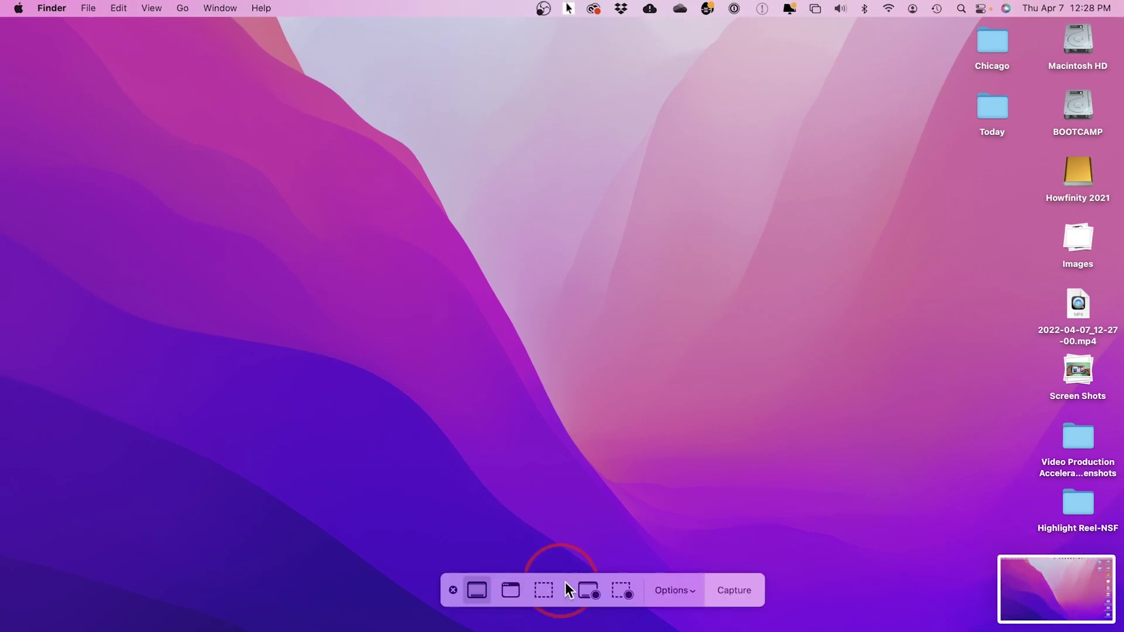
left_click(587, 590)
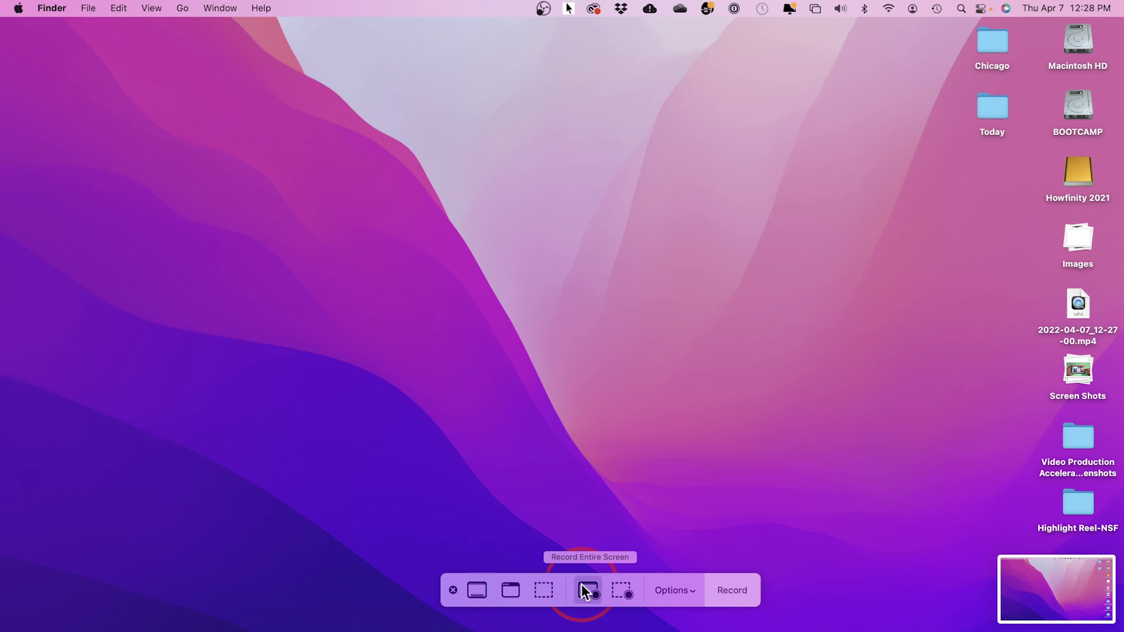
left_click(742, 592)
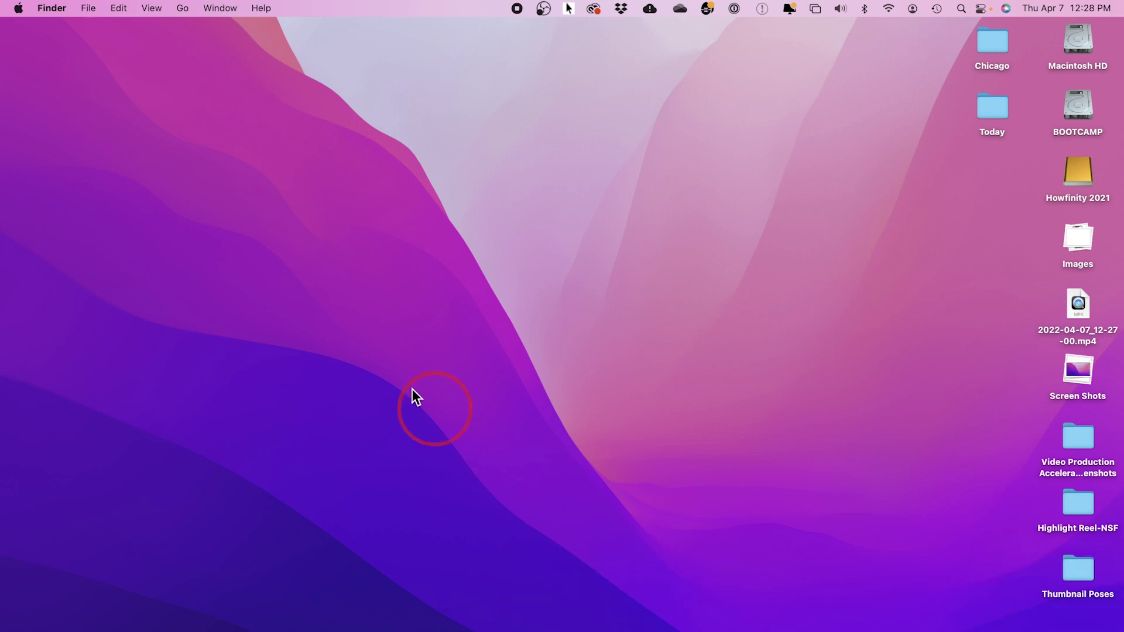
left_click(518, 9)
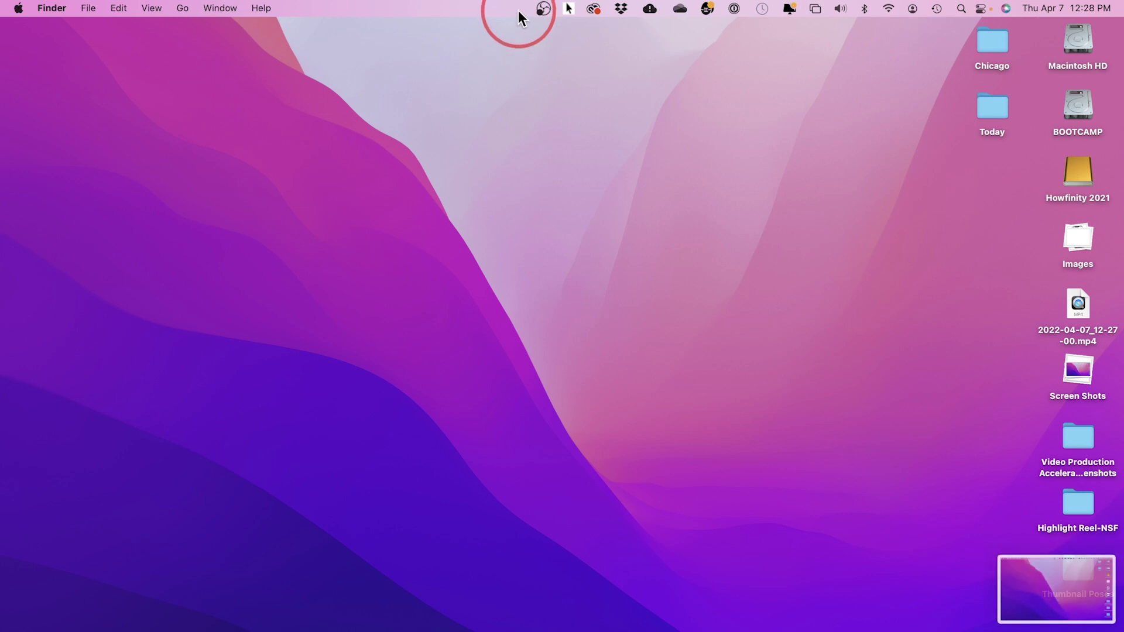
Step: Open the new full-screen recording in the preview and scrub through its one-second timeline
left_click(1095, 611)
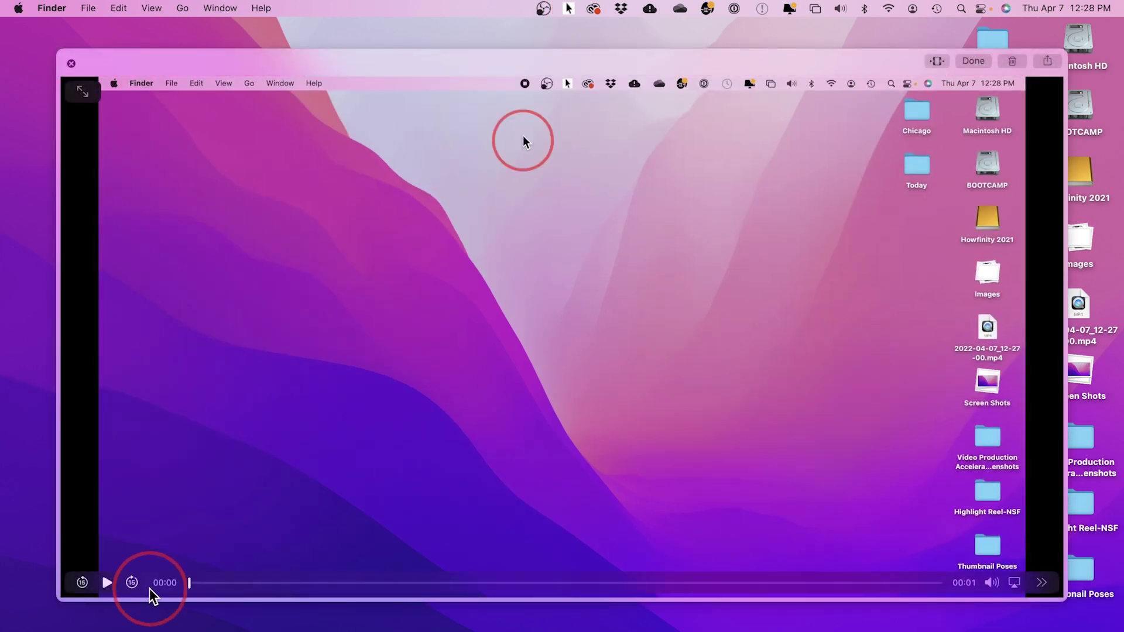
left_click_drag(193, 583, 415, 593)
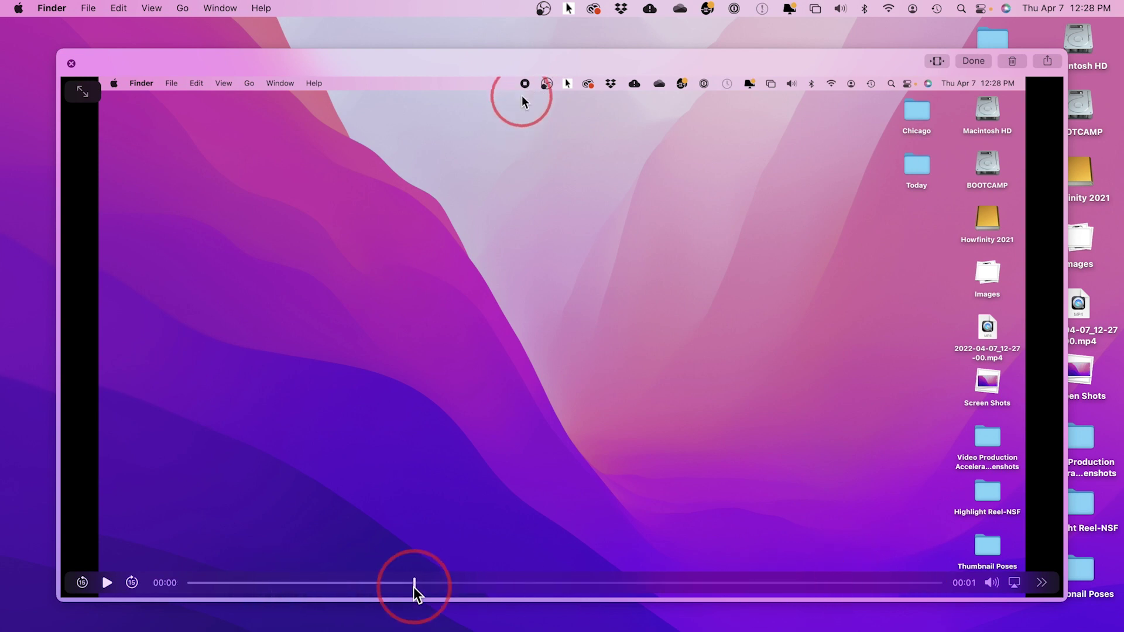